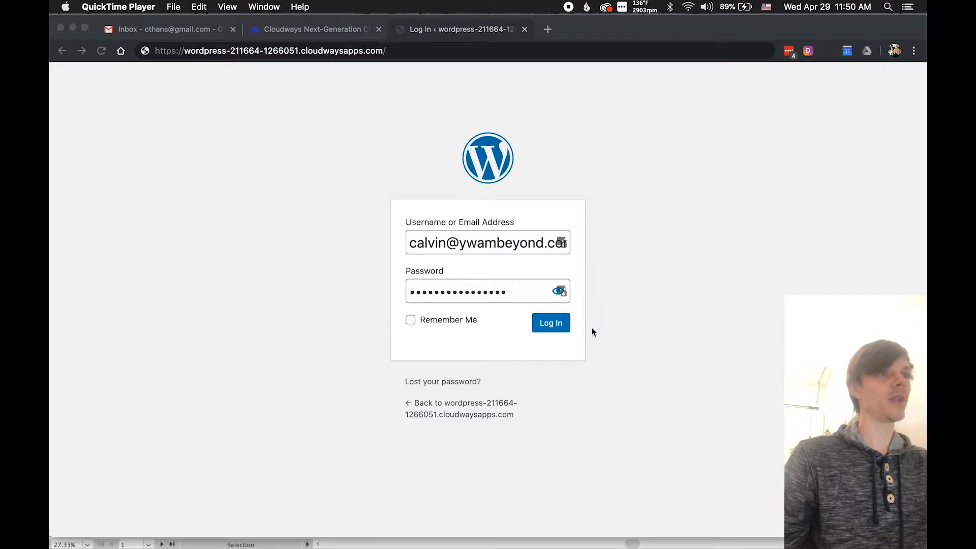
Step: Load the site's /wp-admin address and try to log in with the prefilled credentials
left_click(400, 49)
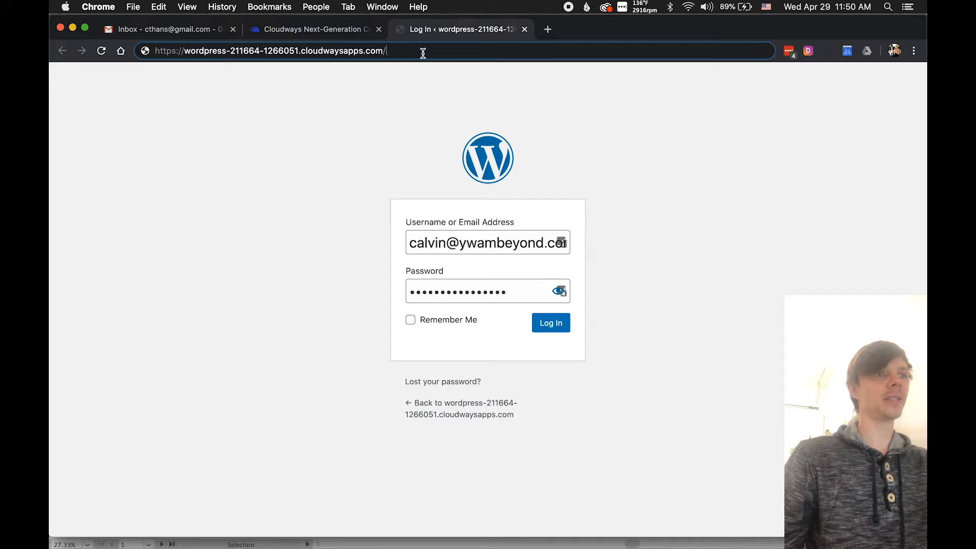
left_click_drag(392, 54, 440, 51)
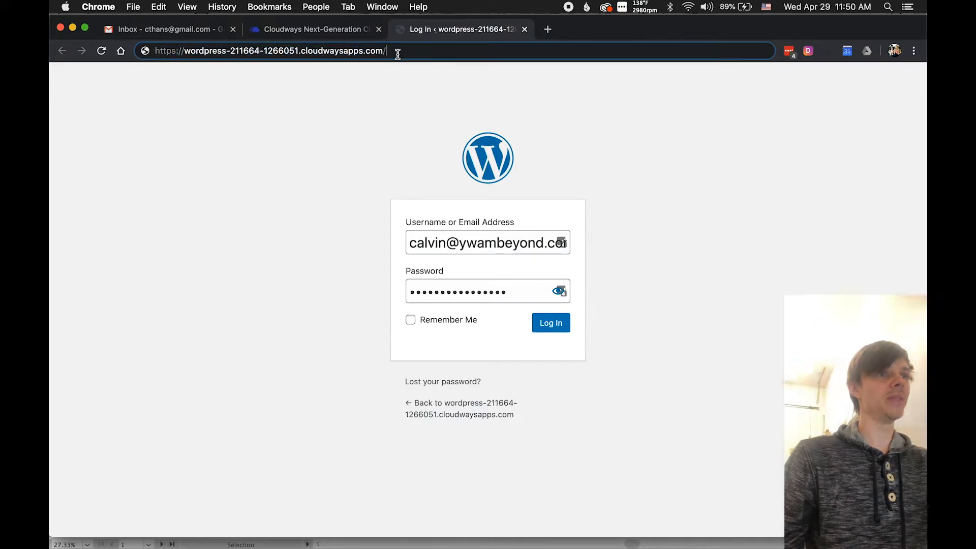
type("wp-")
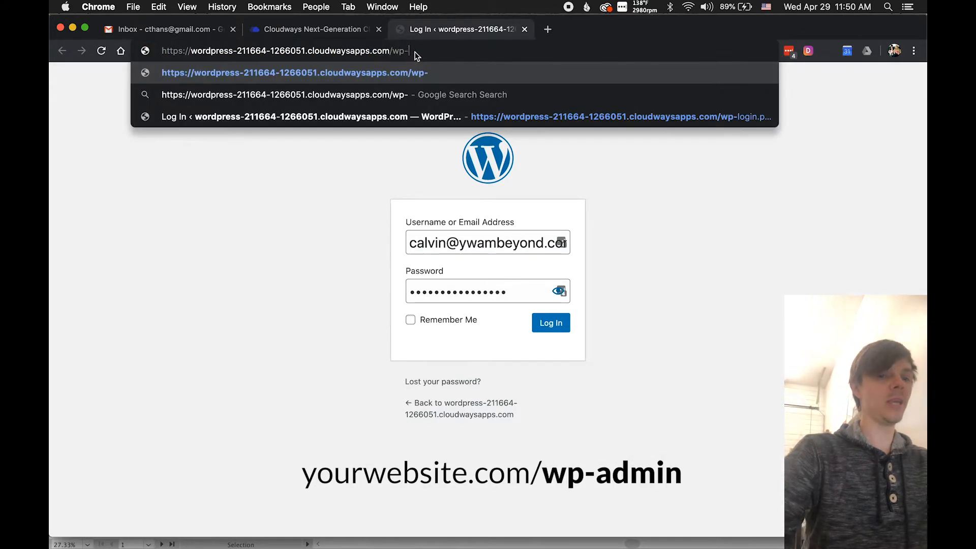
type("admin")
key("Return")
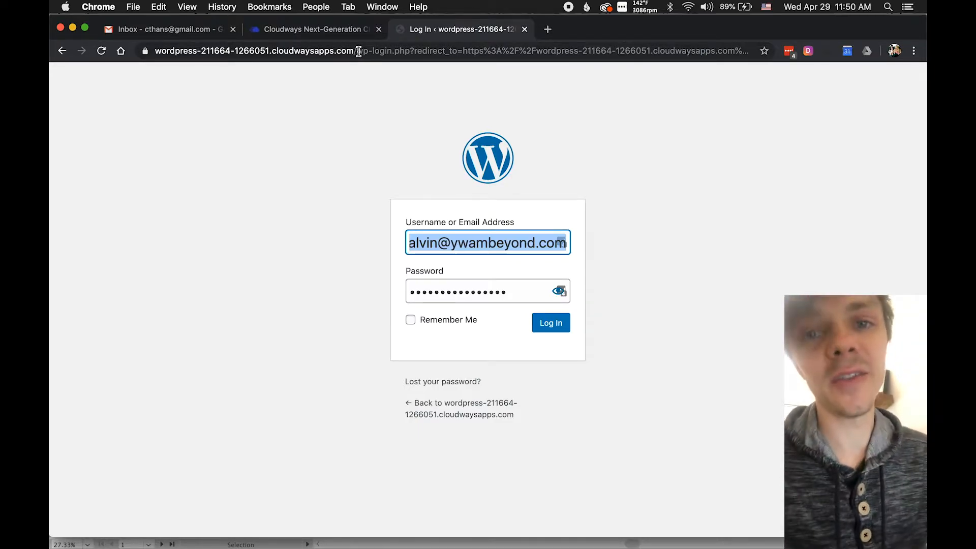
left_click(552, 325)
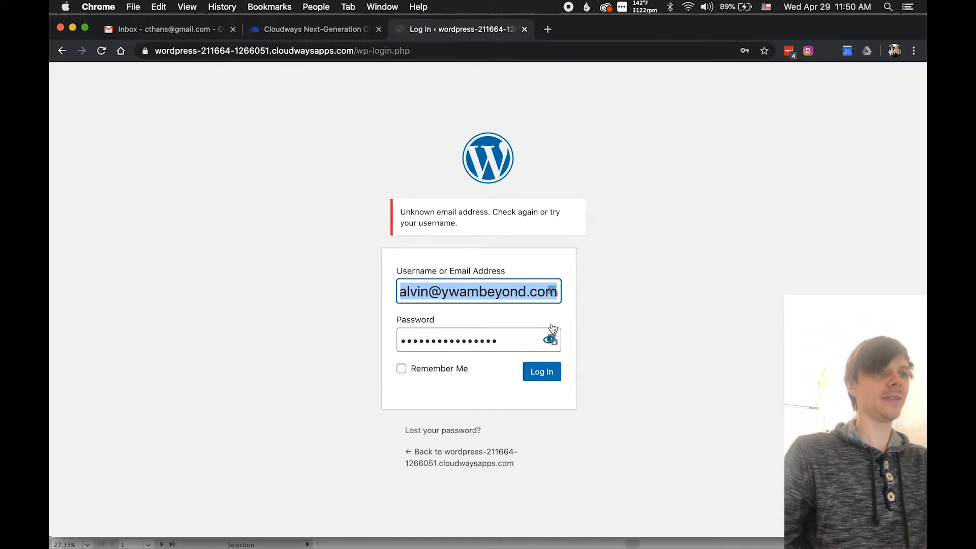
Step: Copy the admin panel password from the Cloudways access details and try to log in to WordPress with it
left_click(328, 28)
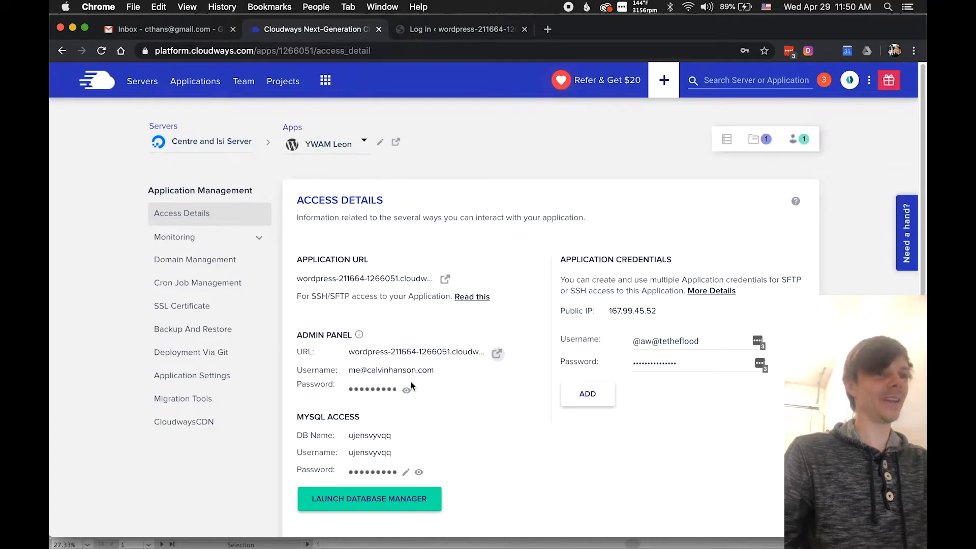
left_click(396, 389)
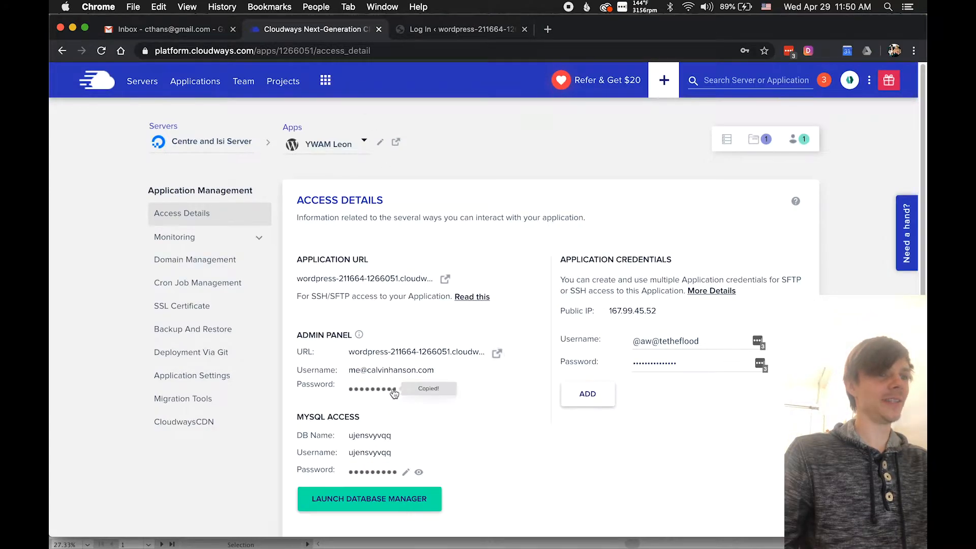
left_click(482, 36)
key("Tab")
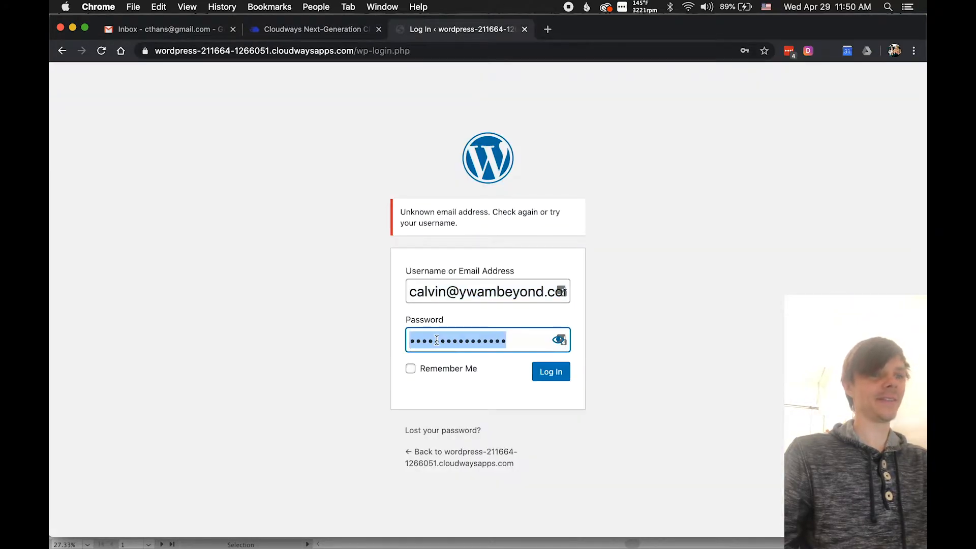
key("super+v")
key("Return")
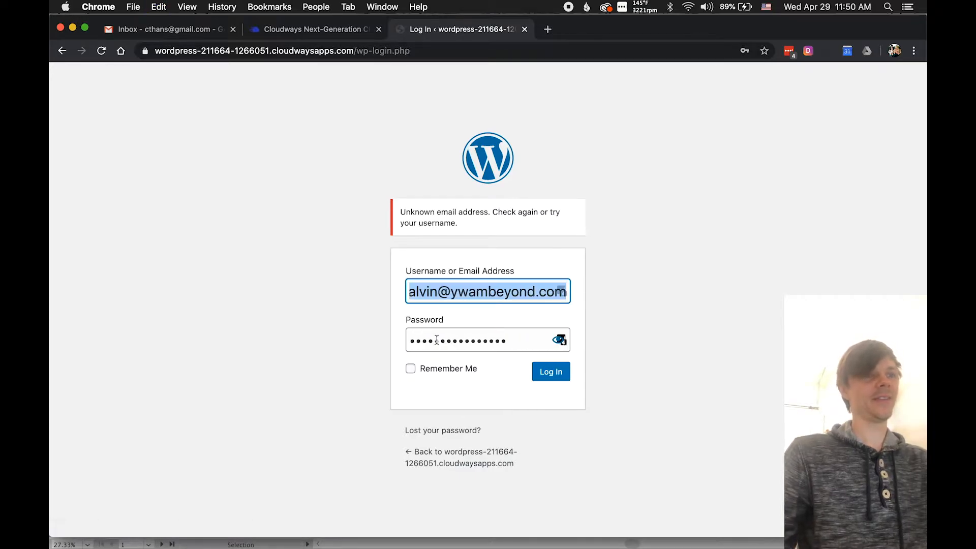
Step: Fill in the saved admin e-mail as the username, paste the copied admin password and log in
left_click(484, 293)
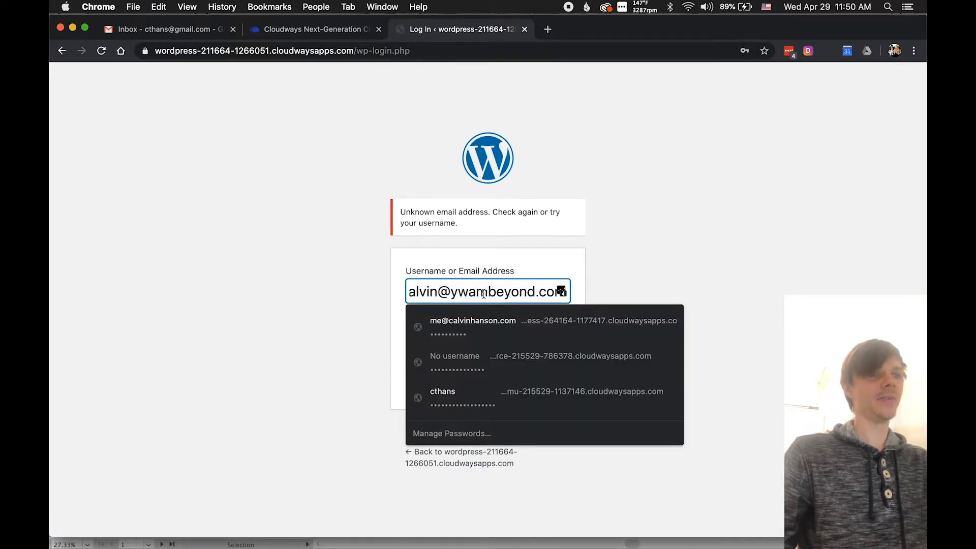
left_click(484, 332)
double_click(466, 333)
key("super+v")
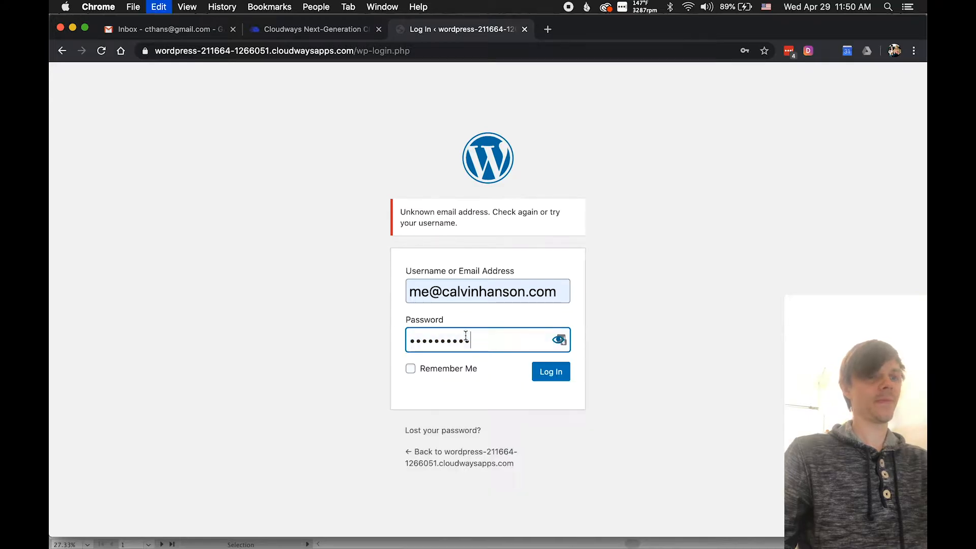
left_click(551, 372)
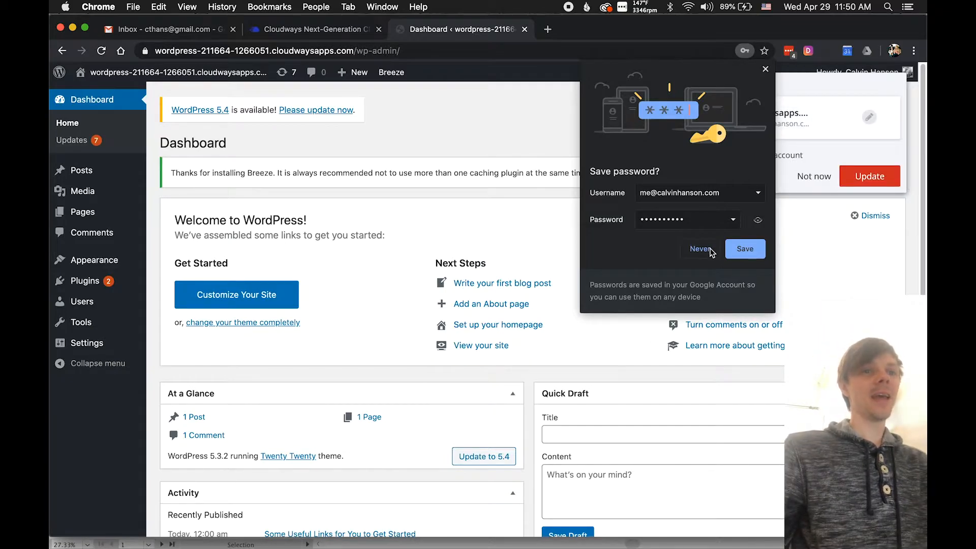
Step: Save the login in the browser's password manager and decline the LastPass password update
left_click(743, 249)
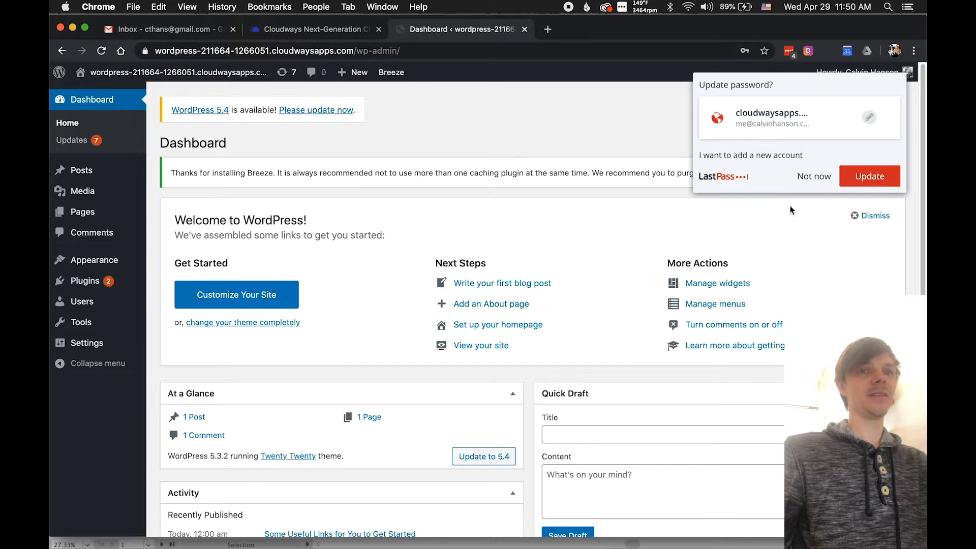
left_click(814, 176)
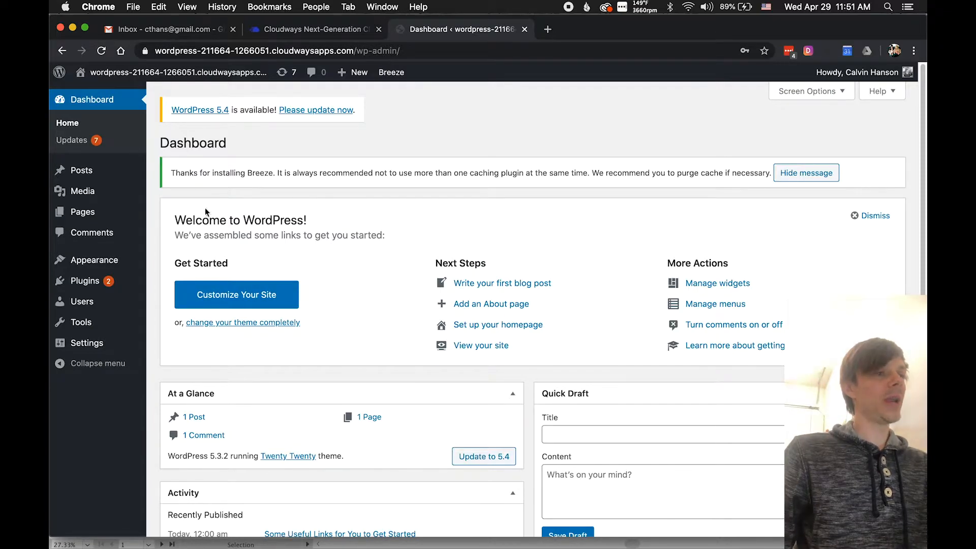
Step: Go to the installed plugins and open the page for adding new plugins
left_click(84, 280)
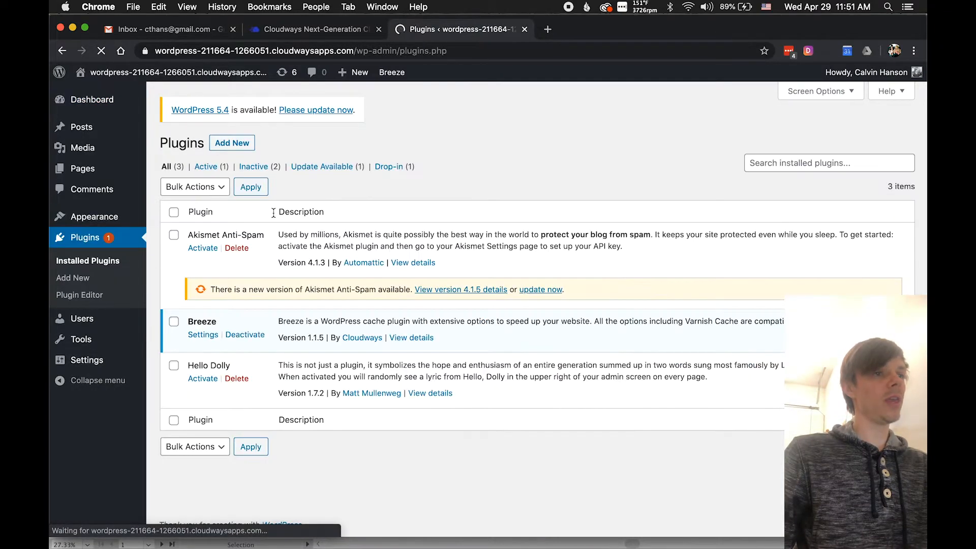
left_click(230, 144)
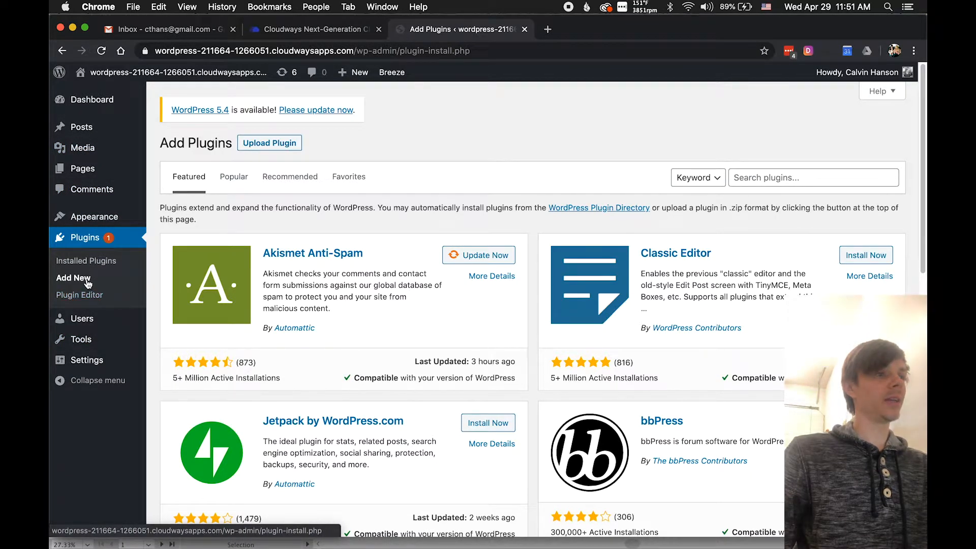
left_click(84, 237)
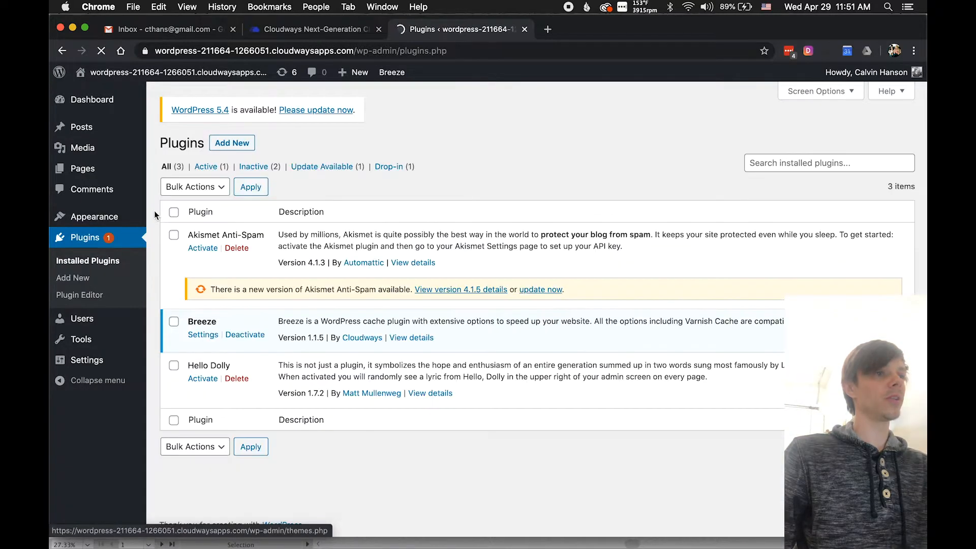
left_click(236, 144)
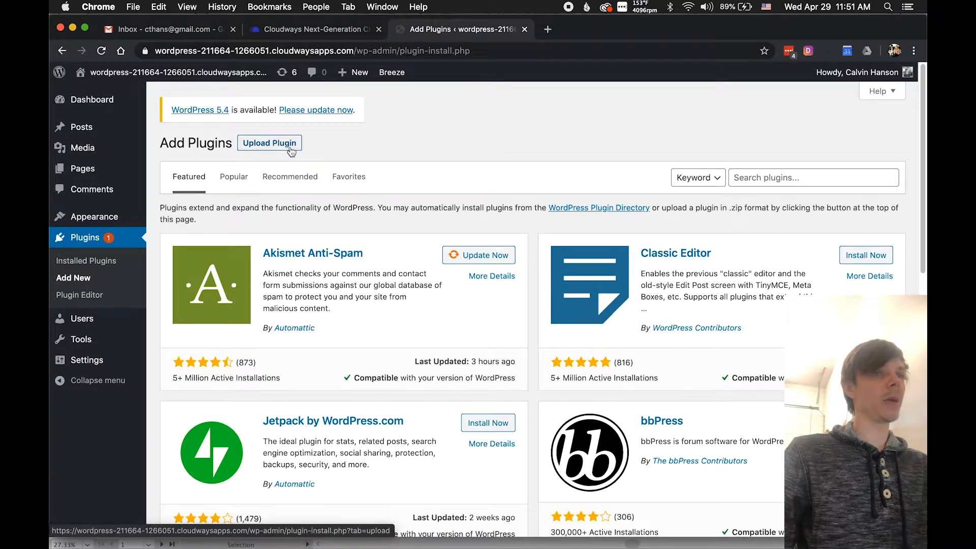
Step: Search the plugin directory for Elementor, then install and activate Elementor Page Builder
left_click(770, 173)
type("Ele")
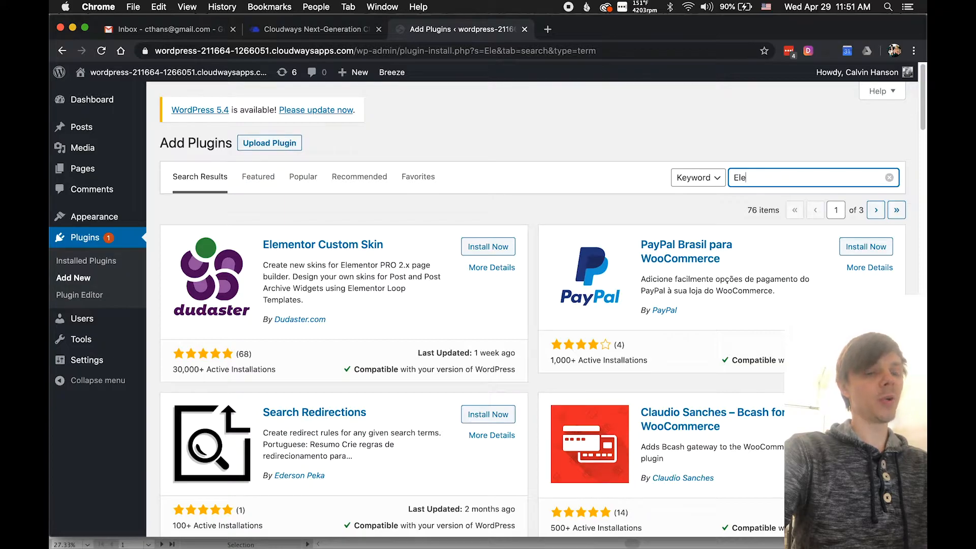
type("m")
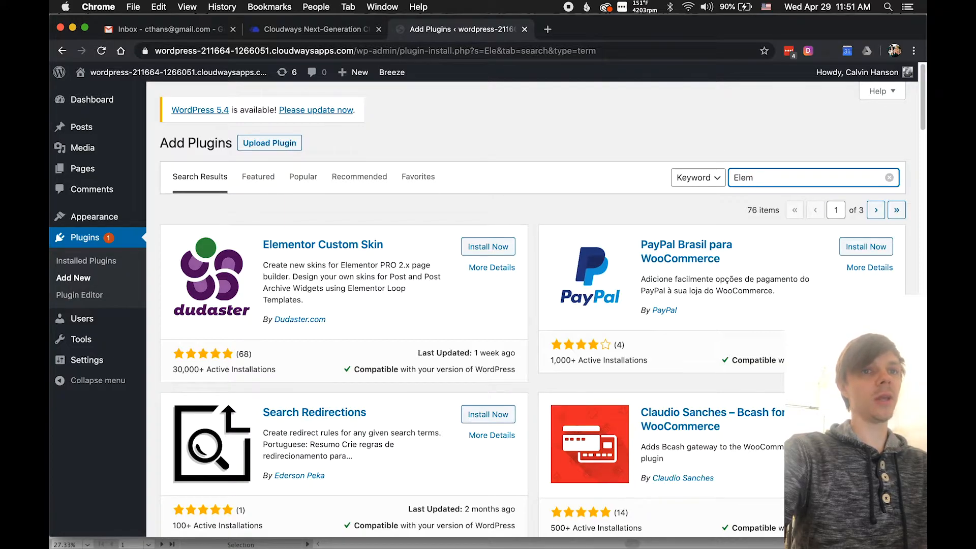
type("entor")
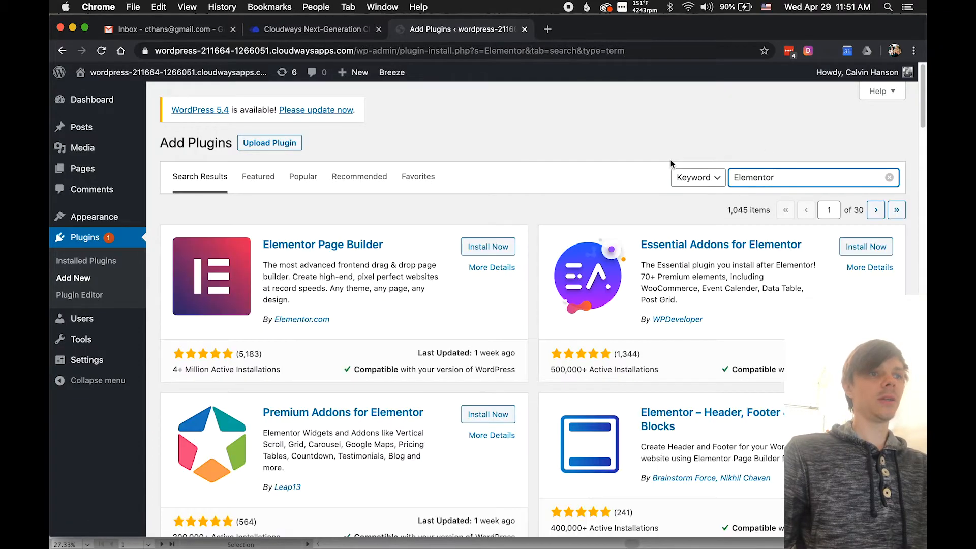
left_click(477, 248)
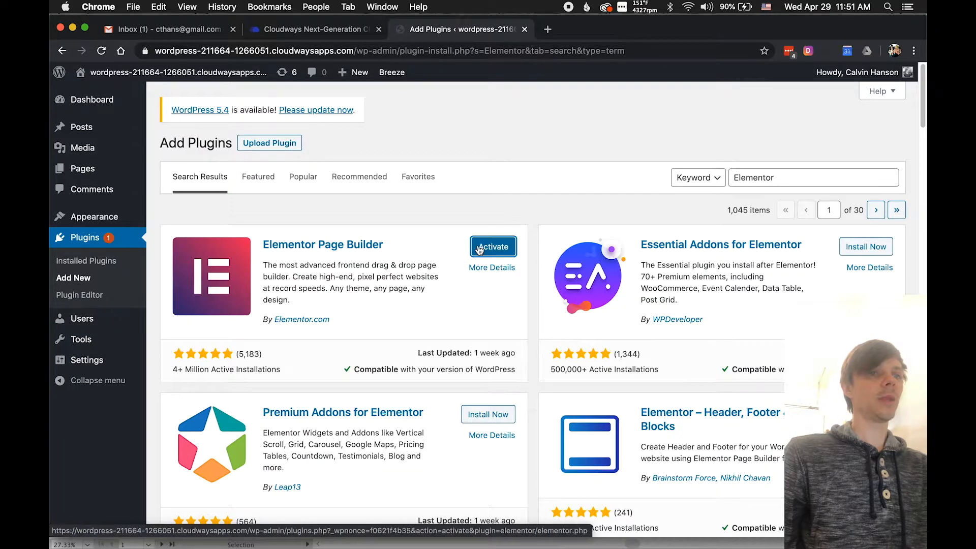
left_click(479, 247)
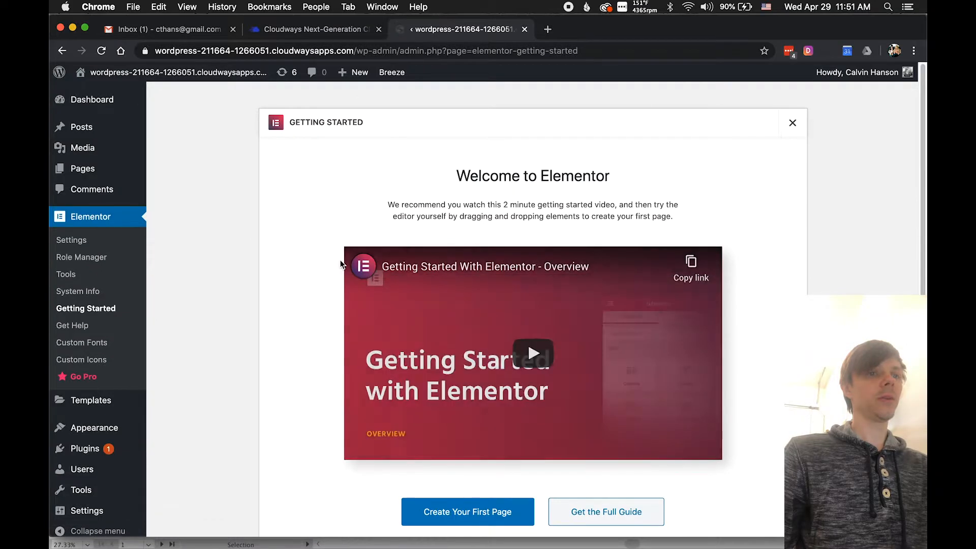
Step: Open the installed themes and delete the Twenty Nineteen theme
scroll(395, 365, "down", 2)
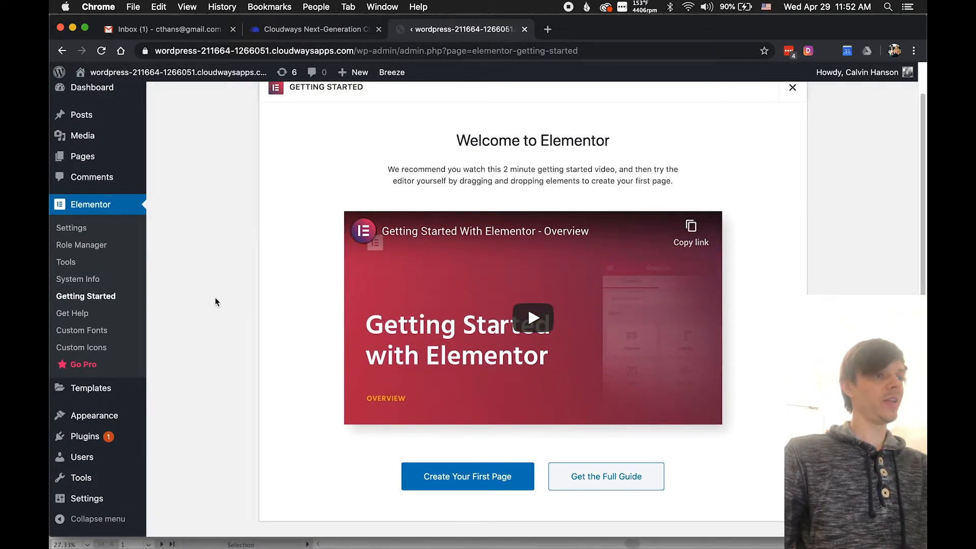
mouse_move(120, 415)
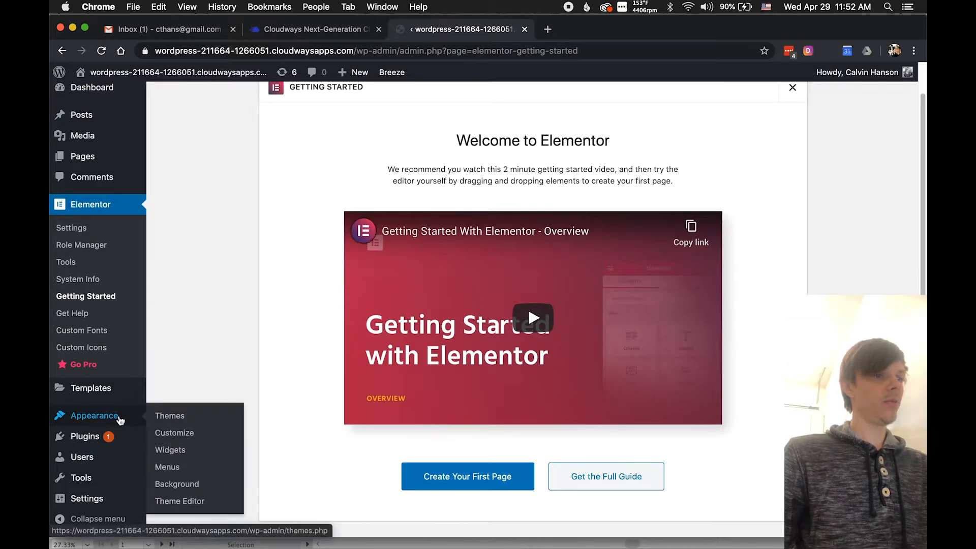
left_click(169, 415)
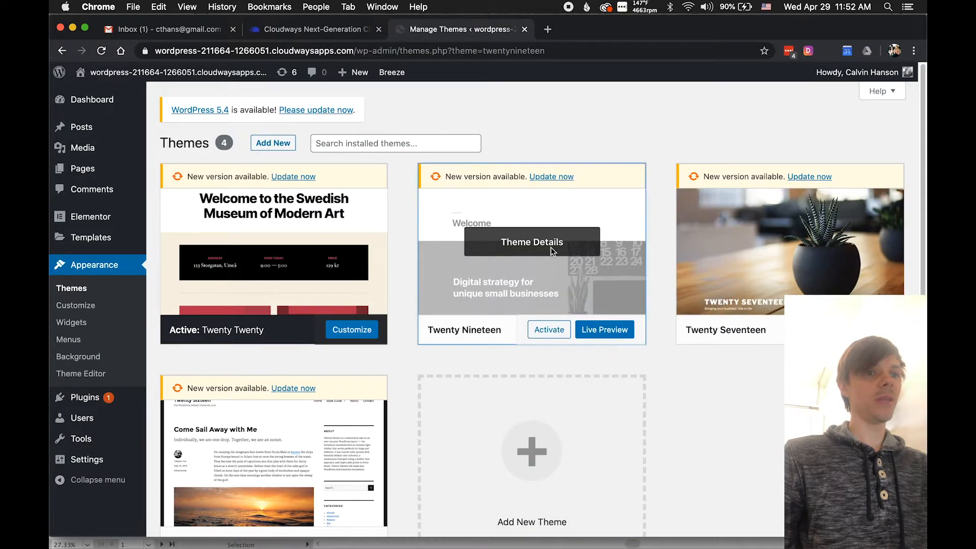
left_click(551, 249)
left_click(889, 507)
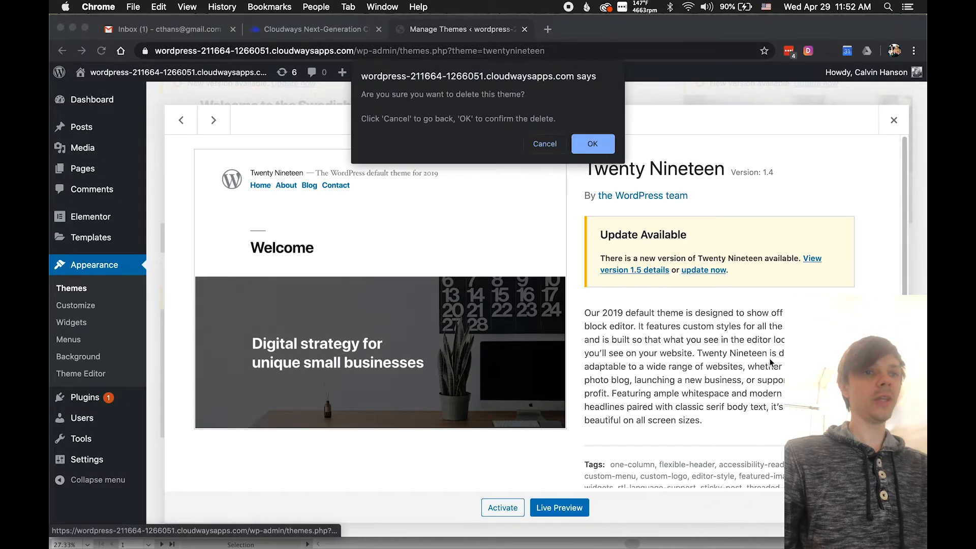
left_click(600, 145)
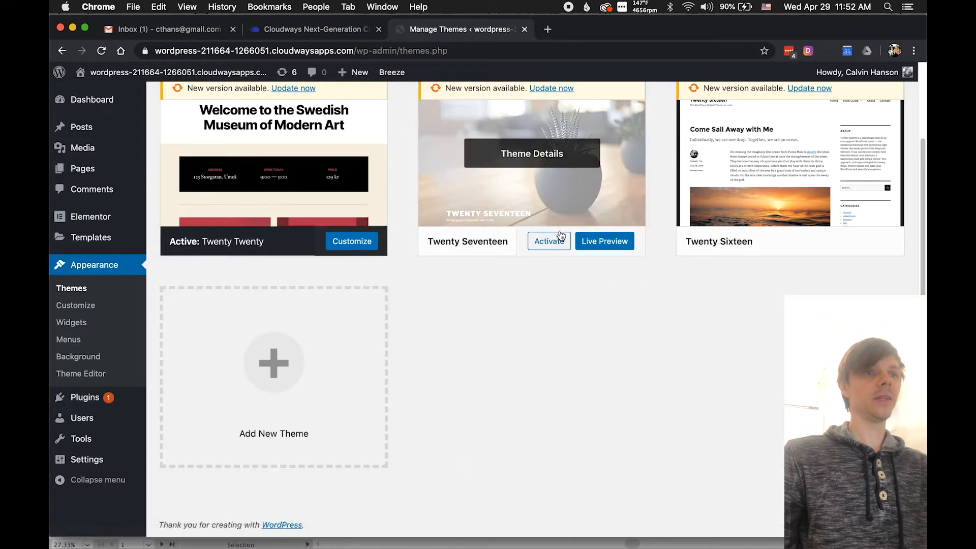
Step: Delete the unused Twenty Seventeen and Twenty Sixteen themes, confirming each deletion
left_click(564, 154)
left_click(888, 507)
left_click(589, 142)
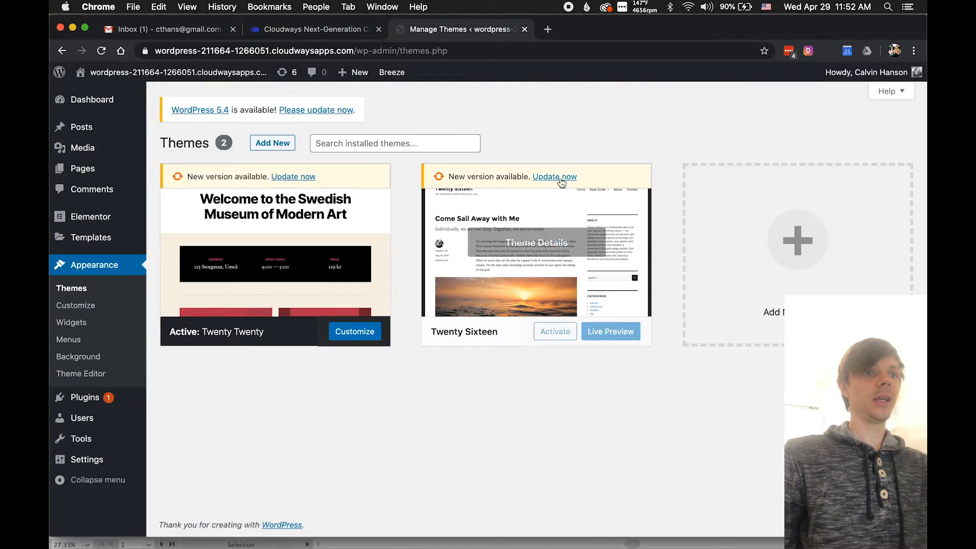
left_click(545, 243)
left_click(889, 507)
left_click(596, 143)
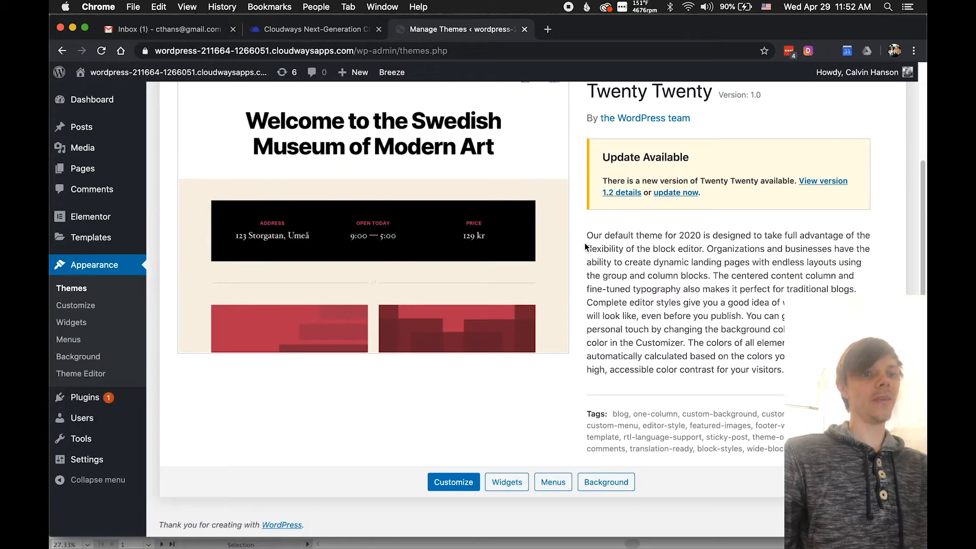
Step: Search the installed themes for Hello Elementor
scroll(543, 250, "up", 3)
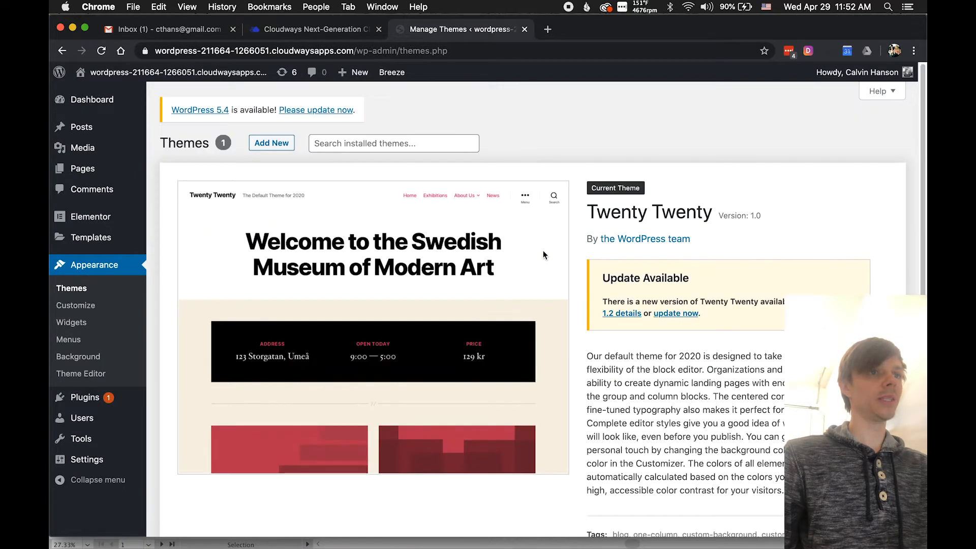
scroll(543, 250, "down", 1)
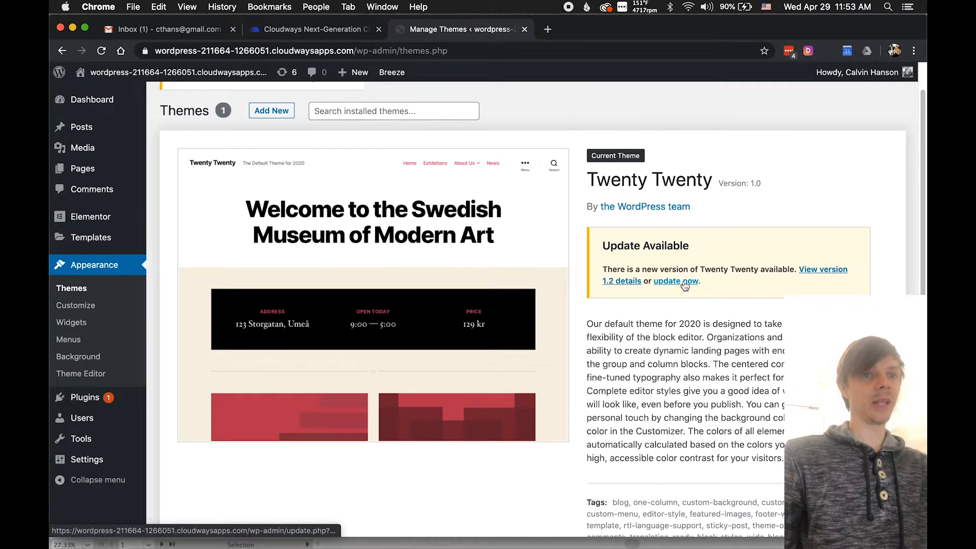
scroll(401, 110, "up", 1)
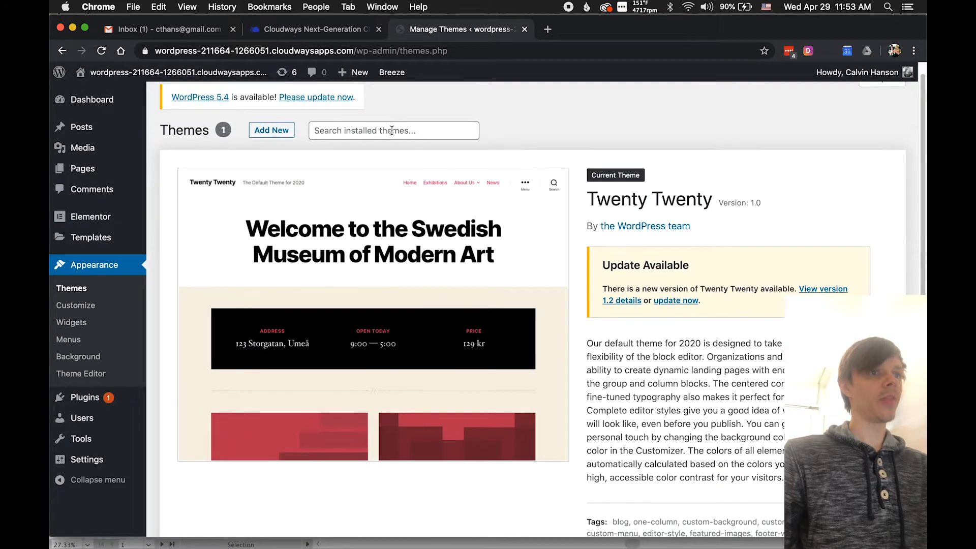
left_click(391, 130)
type("Hell")
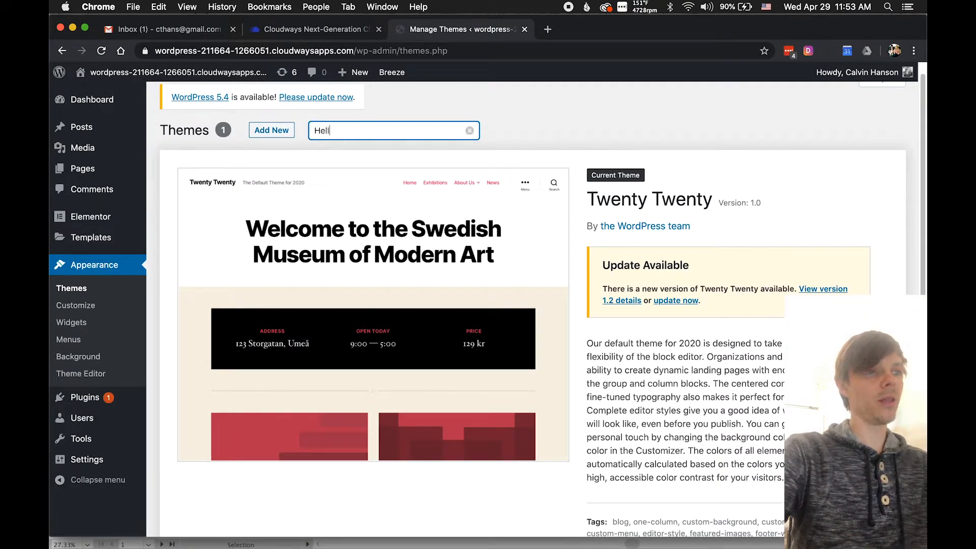
type("o Elementor")
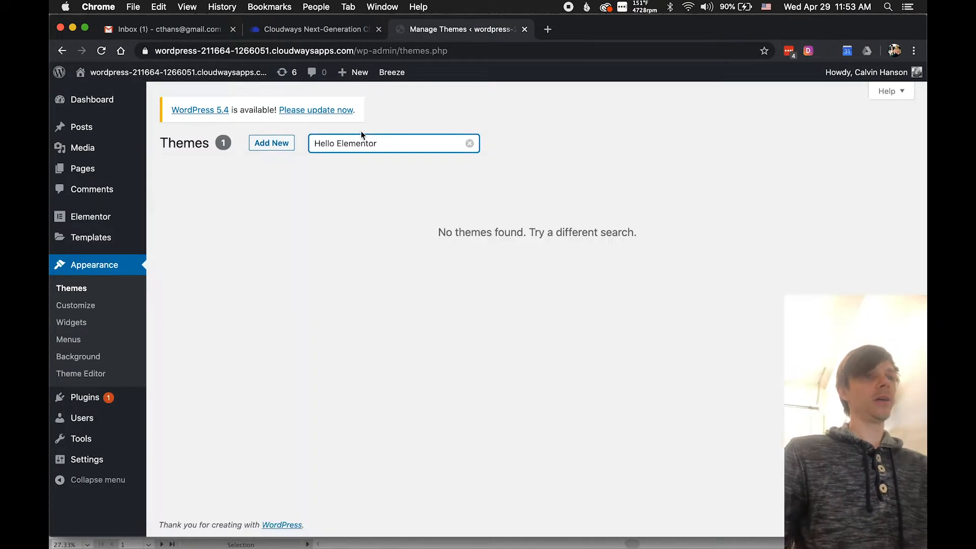
Step: Search the theme directory for "hello elementor", then install and activate the Hello Elementor theme
left_click(282, 148)
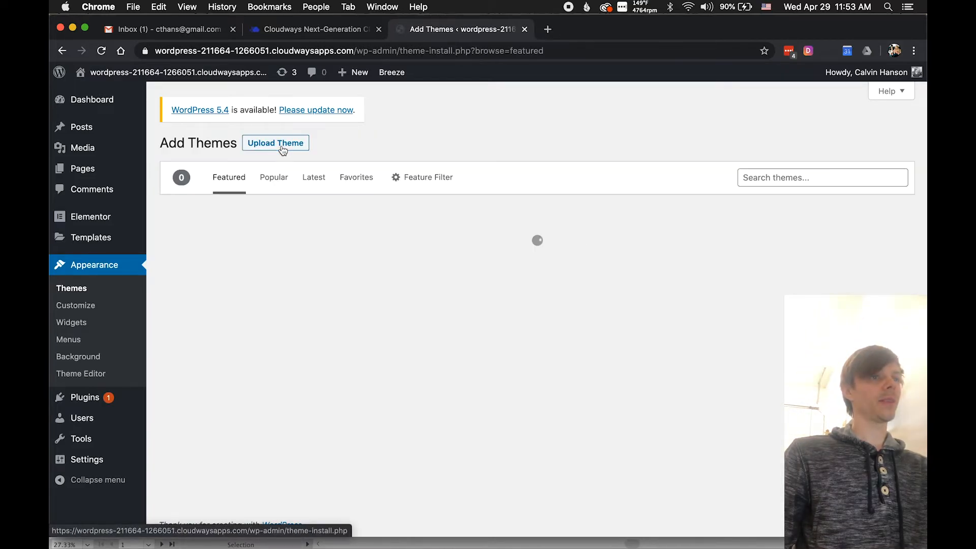
left_click(770, 177)
type("hello elementor")
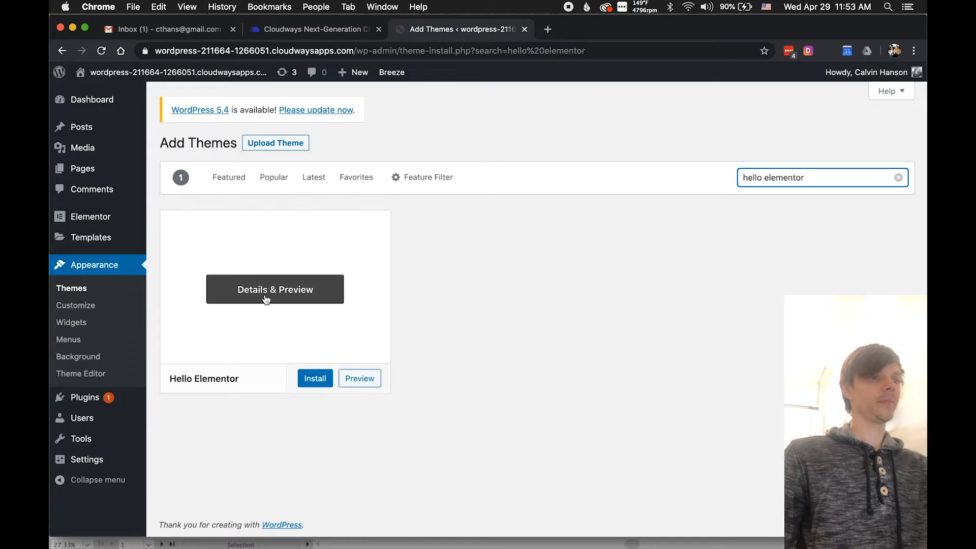
mouse_move(281, 259)
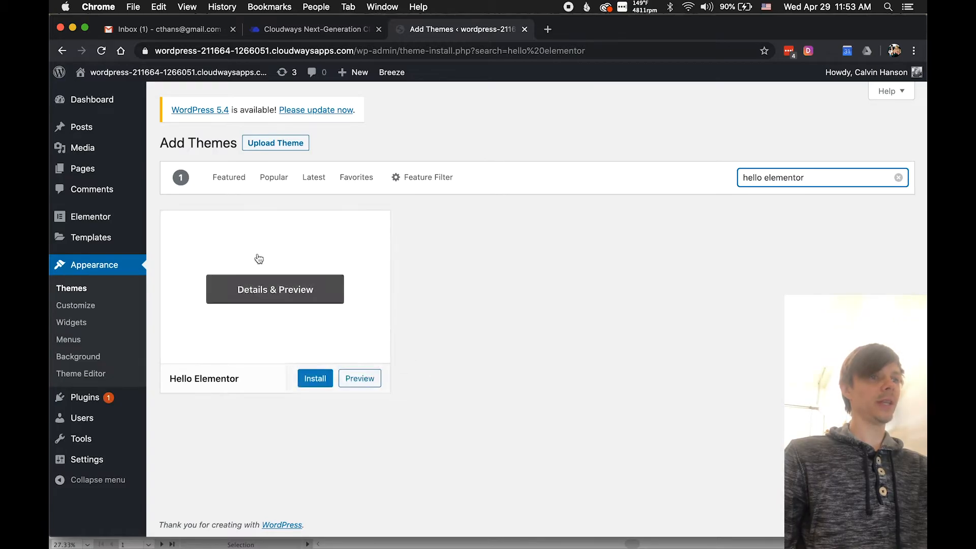
left_click(325, 385)
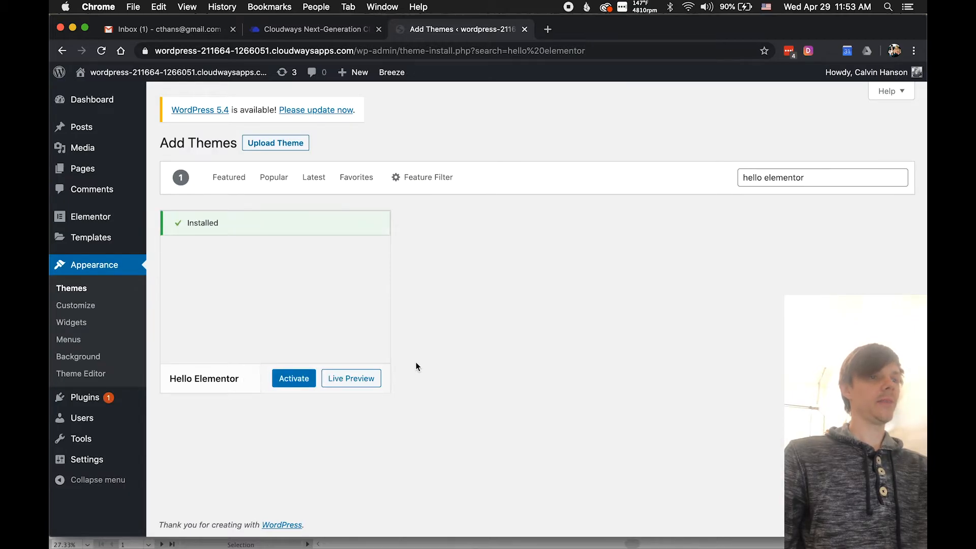
left_click(294, 378)
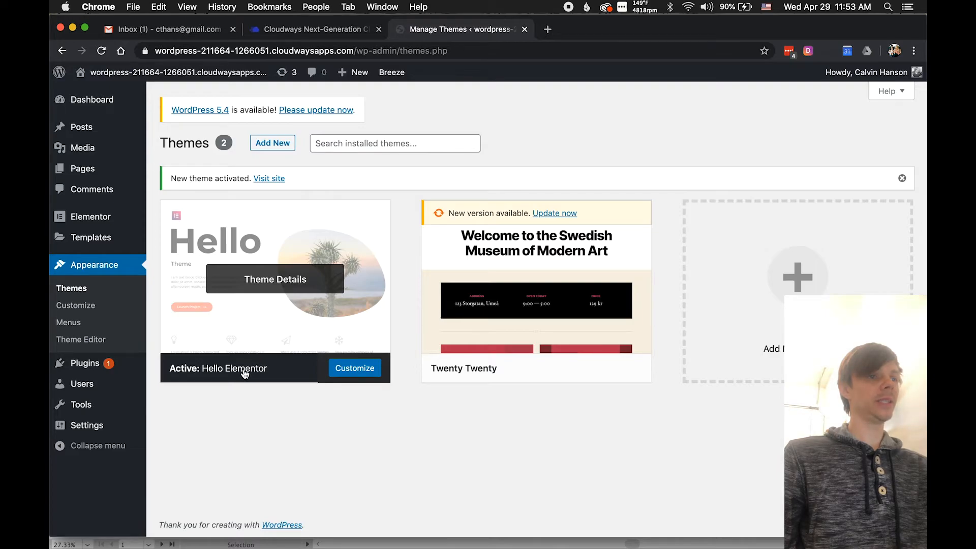
Step: View the live site's front page in a separate browser tab, then return to the theme management page
mouse_move(144, 73)
left_click_drag(192, 99, 574, 30)
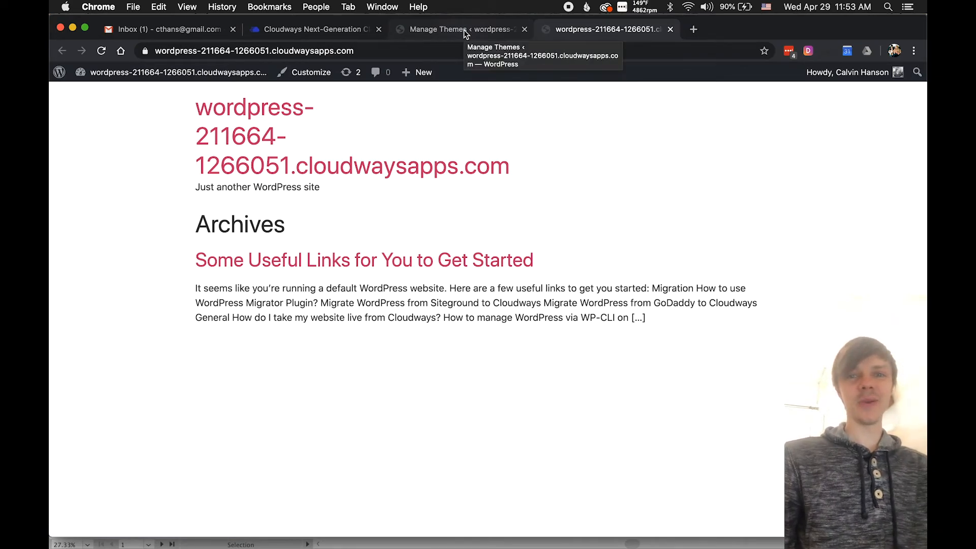
left_click(463, 30)
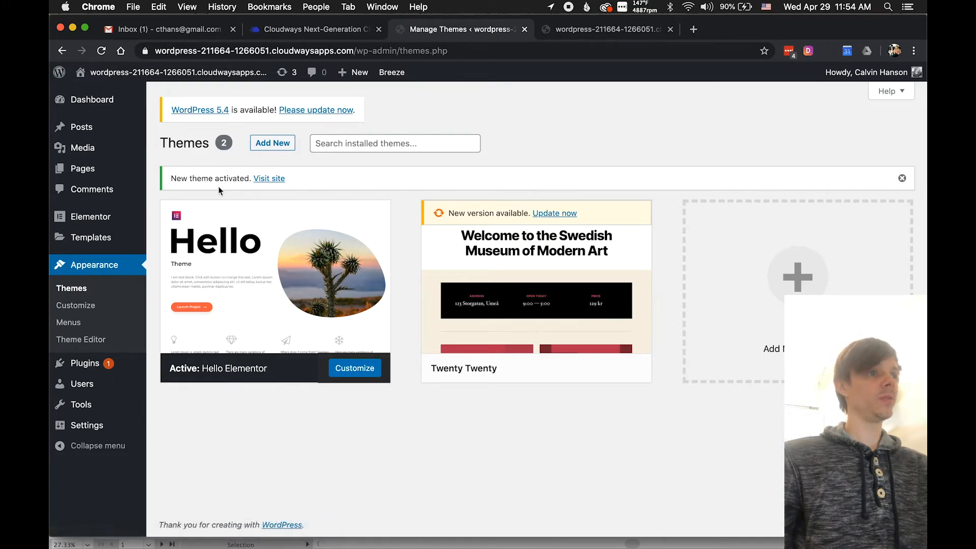
Step: Upload the plugin file elementor-pro-2.9.3 (1).zip, then install and activate Elementor Pro
mouse_move(99, 239)
left_click(109, 363)
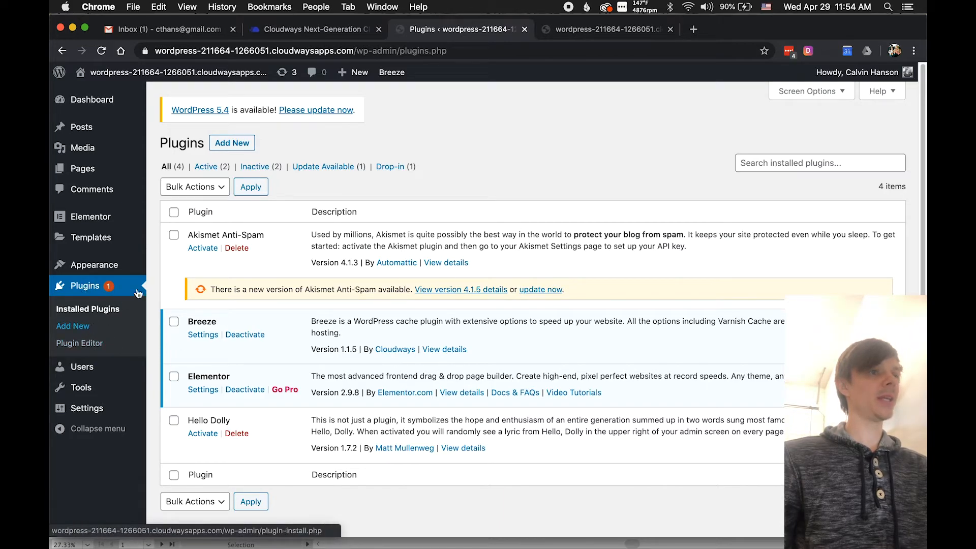
left_click(228, 146)
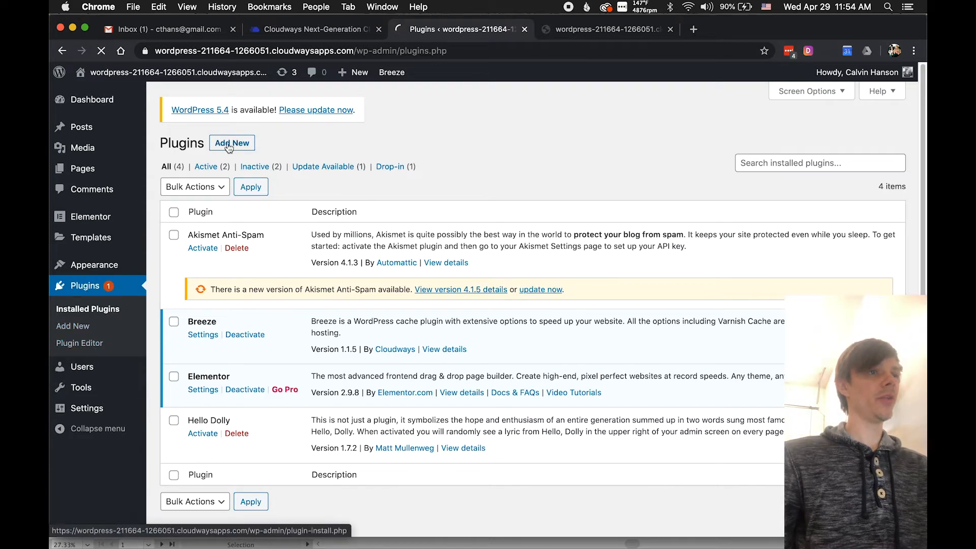
left_click(268, 143)
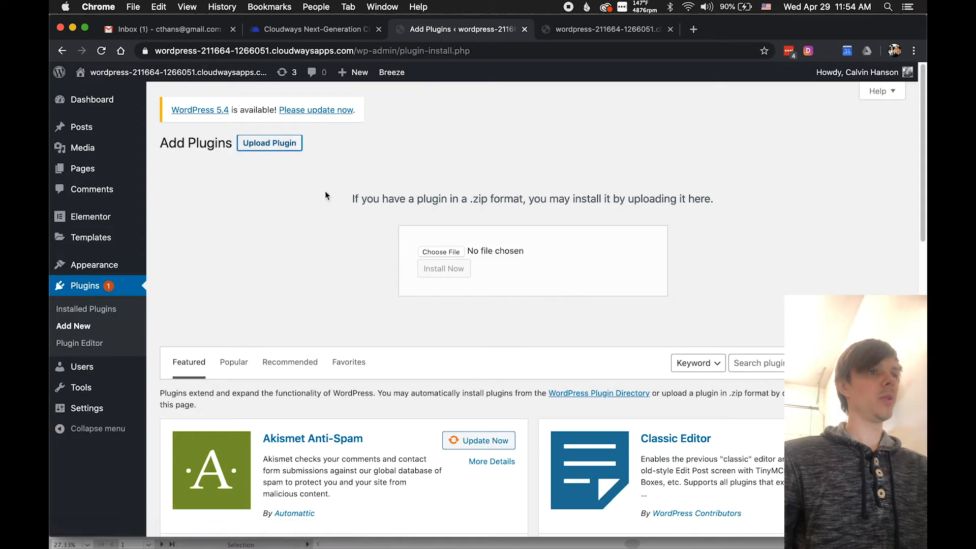
left_click(451, 252)
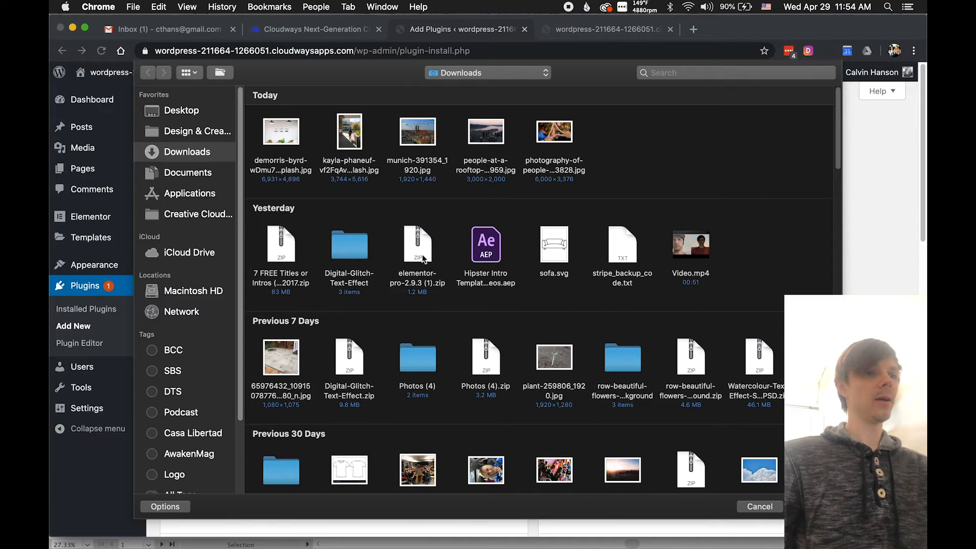
key("Escape")
left_click(440, 269)
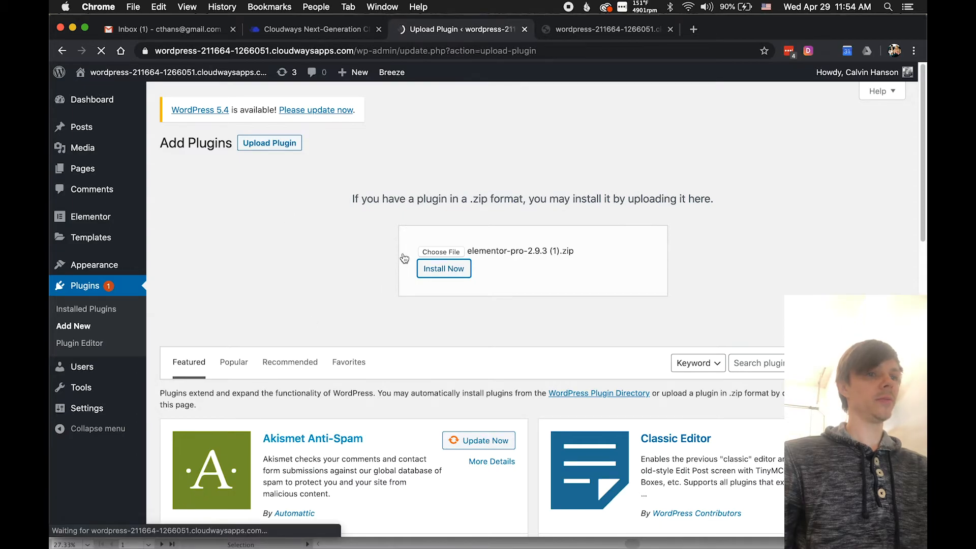
left_click(207, 232)
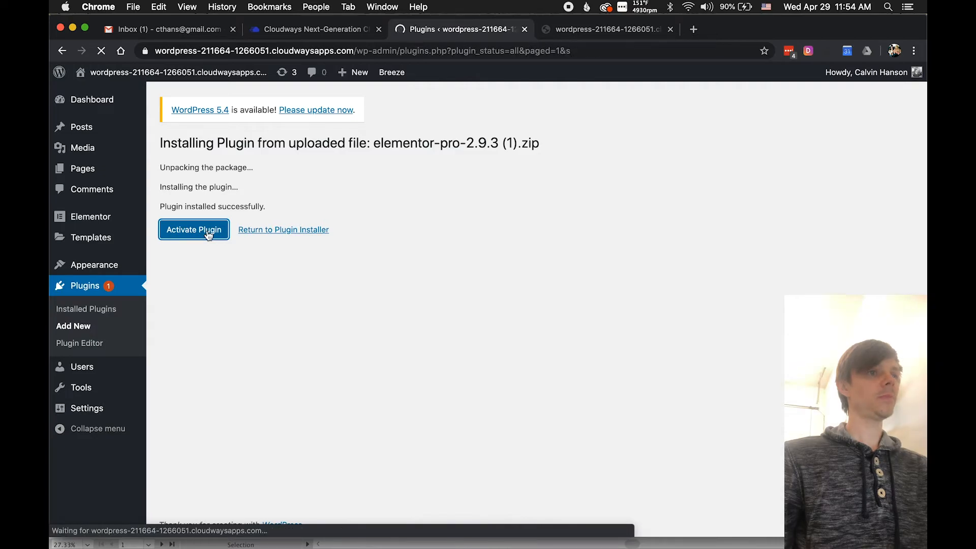
scroll(244, 250, "down", 3)
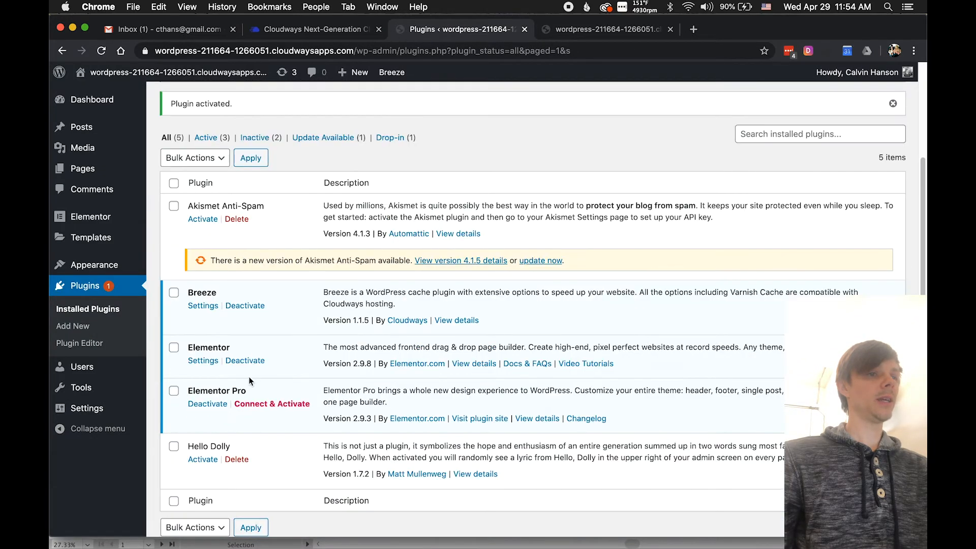
triple_click(238, 389)
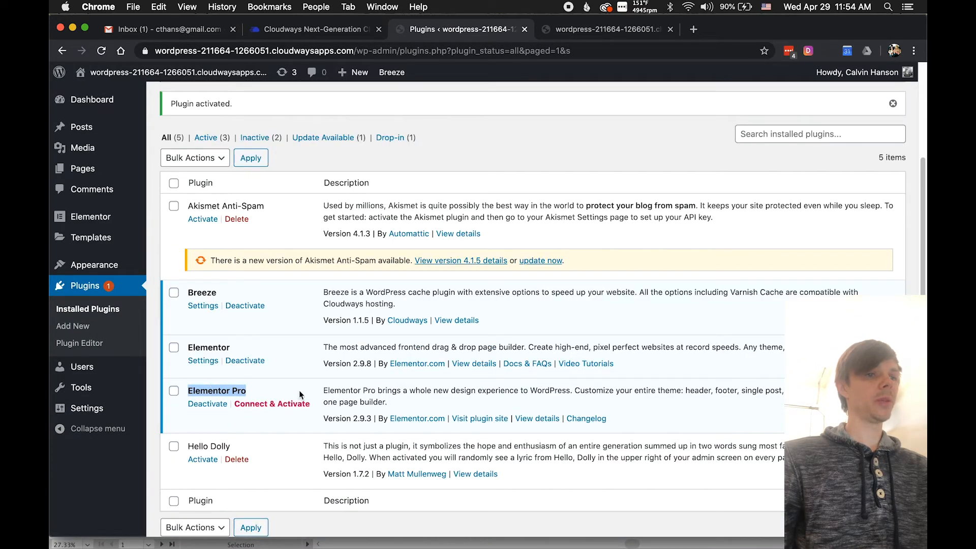
Step: Open Elementor's license settings and start connecting and activating the Elementor Pro license
mouse_move(92, 216)
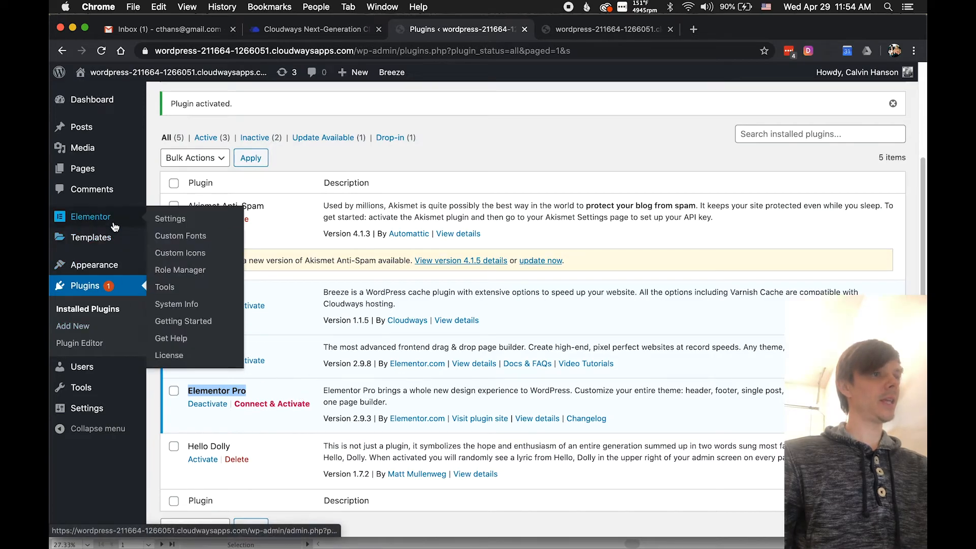
left_click(173, 355)
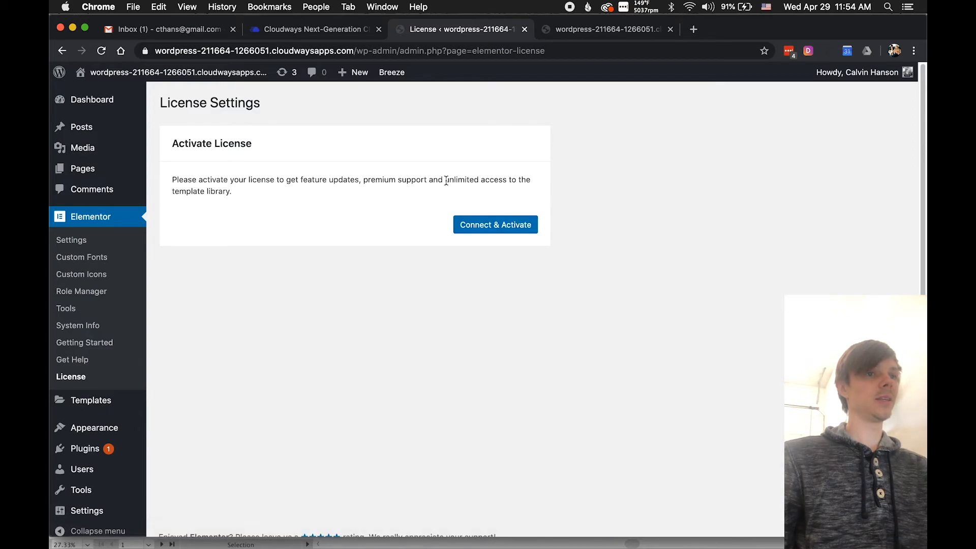
left_click_drag(445, 179, 412, 191)
left_click(245, 195)
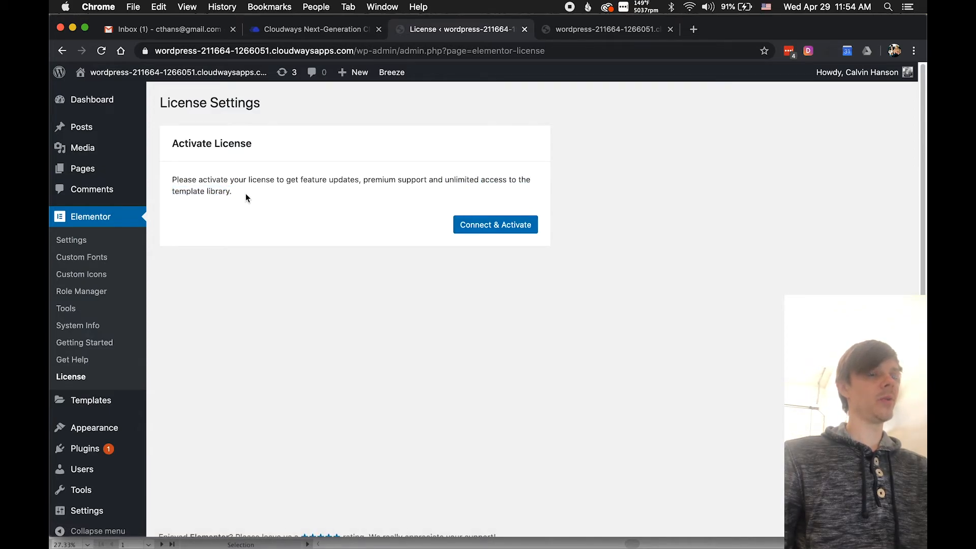
left_click(484, 228)
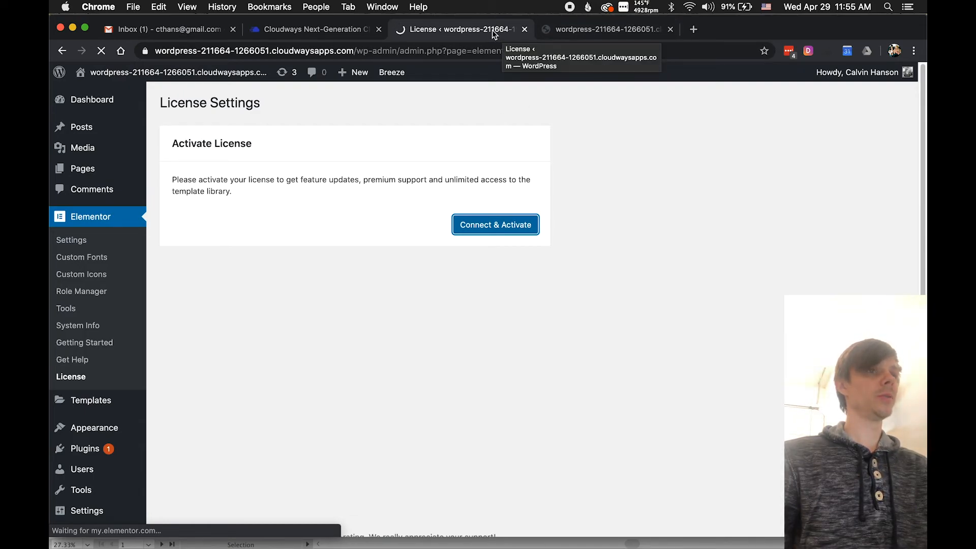
left_click(688, 7)
left_click(549, 165)
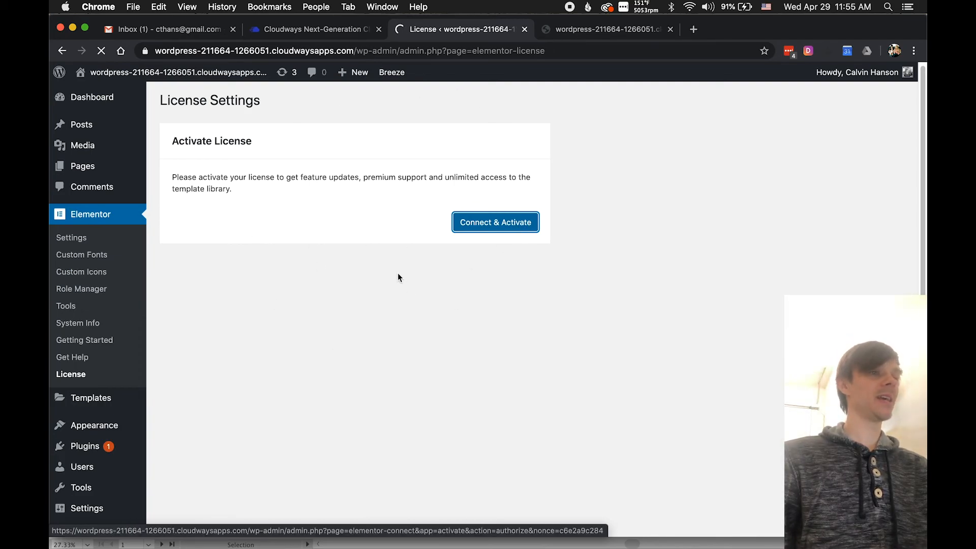
scroll(259, 304, "down", 1)
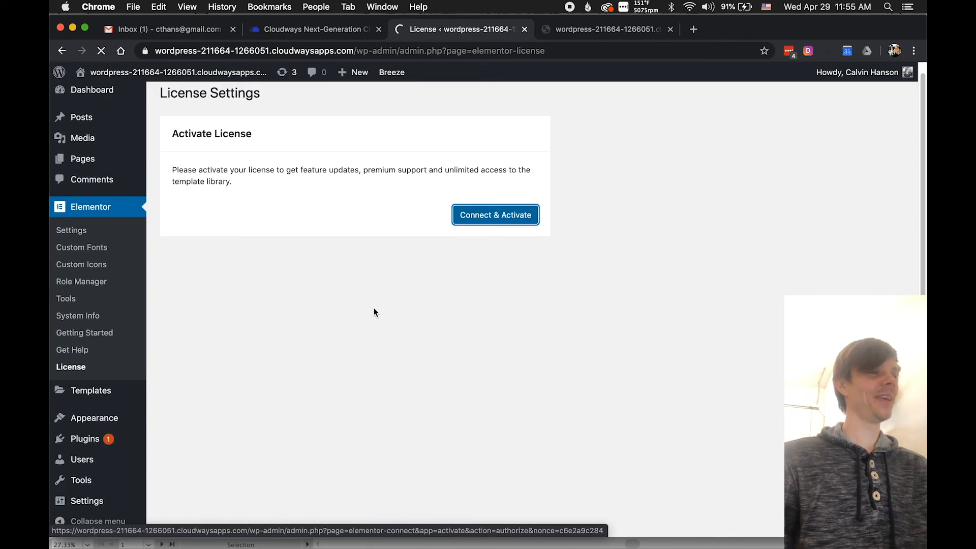
scroll(373, 307, "down", 1)
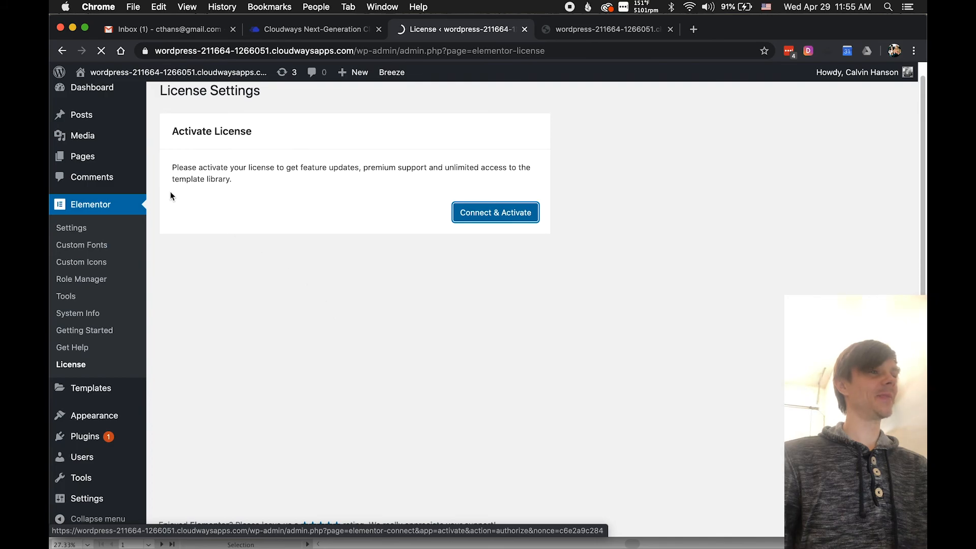